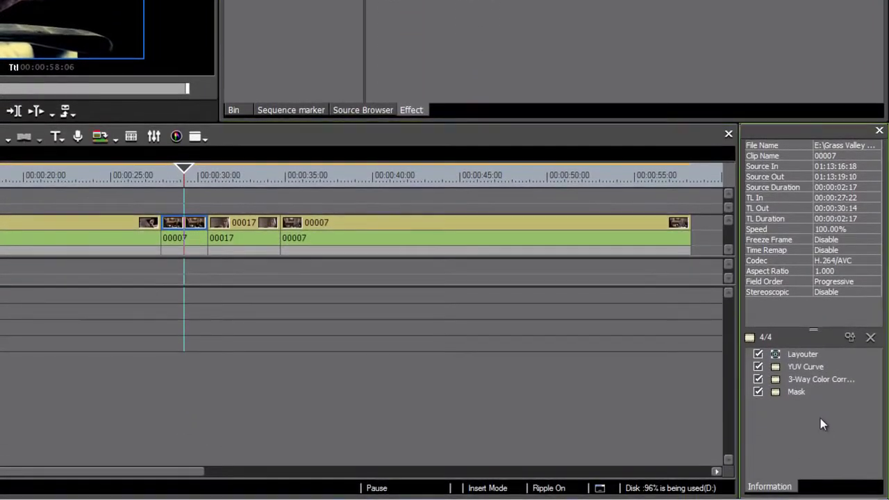
Drag-select the YUV Curve, 3-Way Color Correction and Mask filters in the Information palette
drag(817, 417, 777, 370)
Save the three selected filters as a current user preset named 'Amazing Preset'
right_click(795, 391)
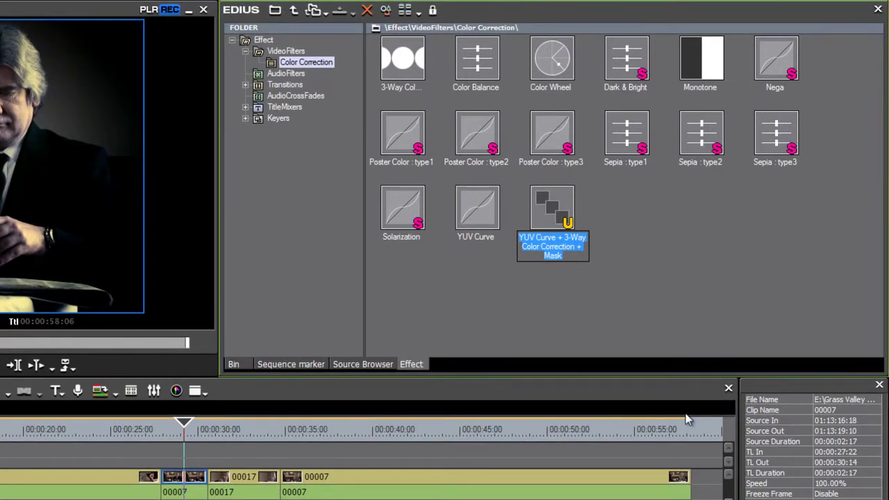
text(Amazing)
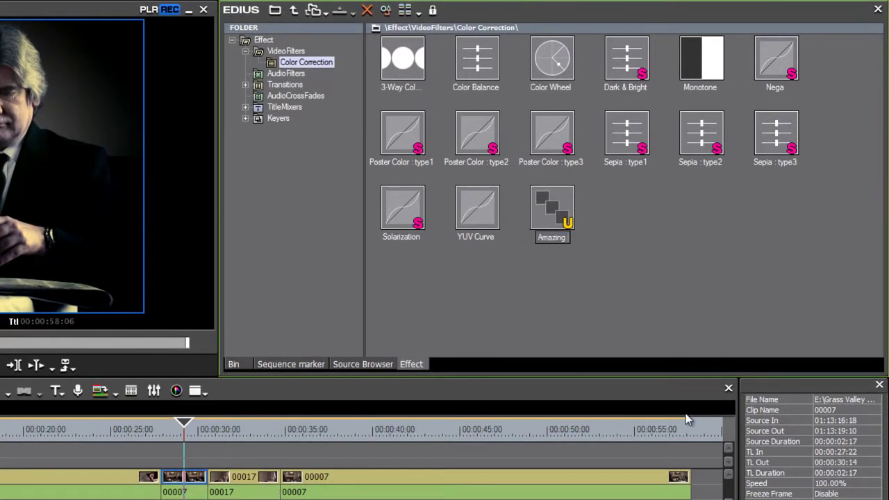
text( Preset)
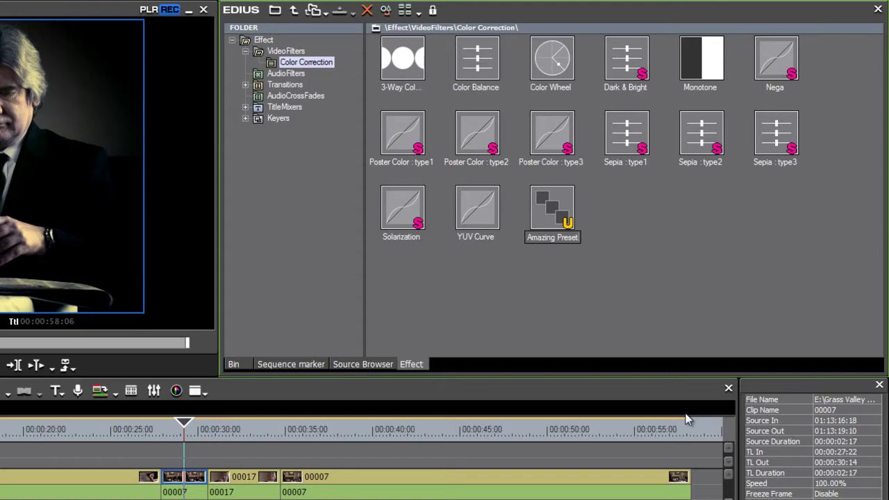
key(Return)
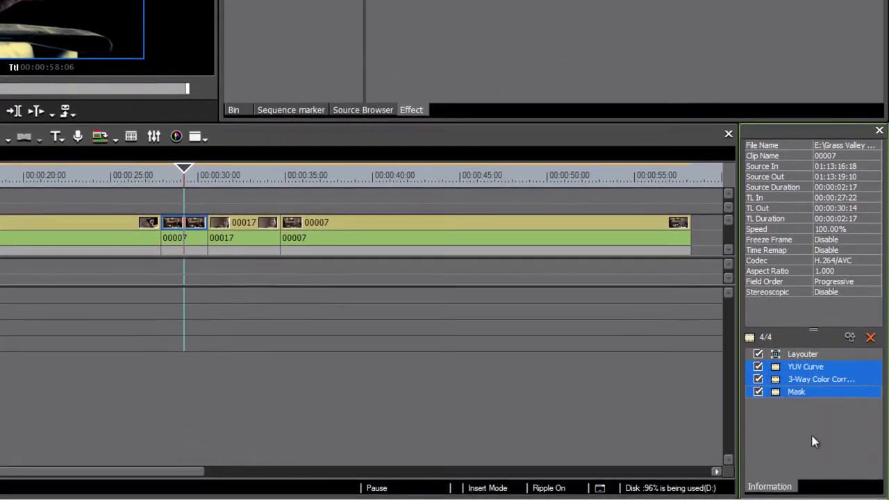
double_click(805, 367)
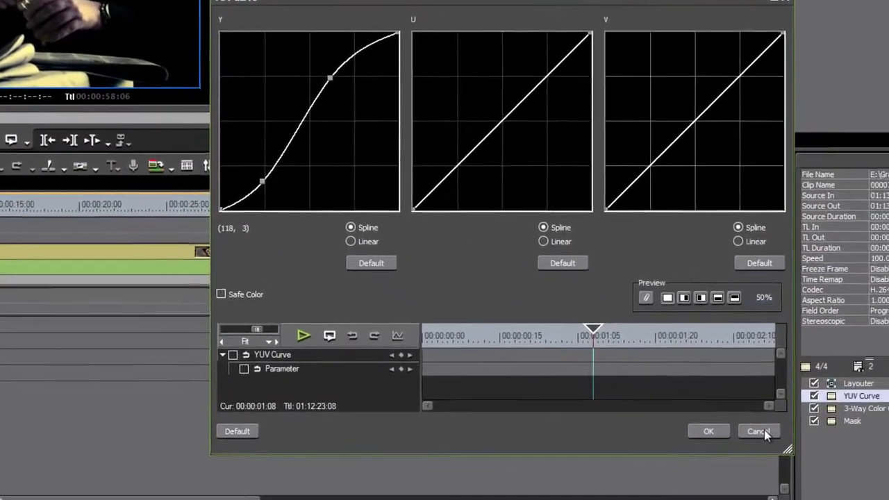
click(826, 465)
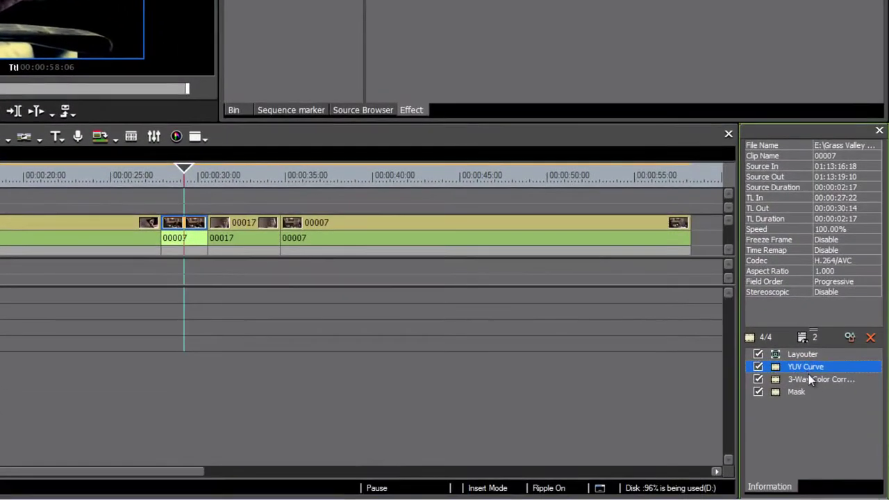
double_click(811, 378)
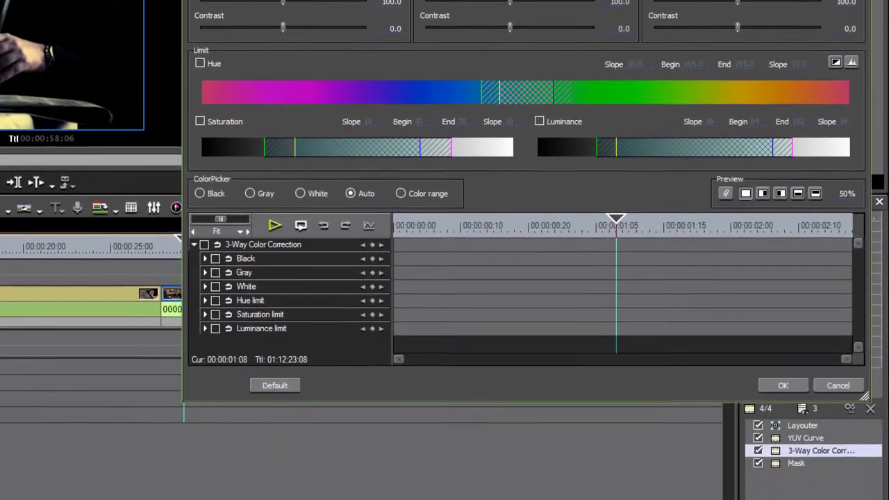
key(Return)
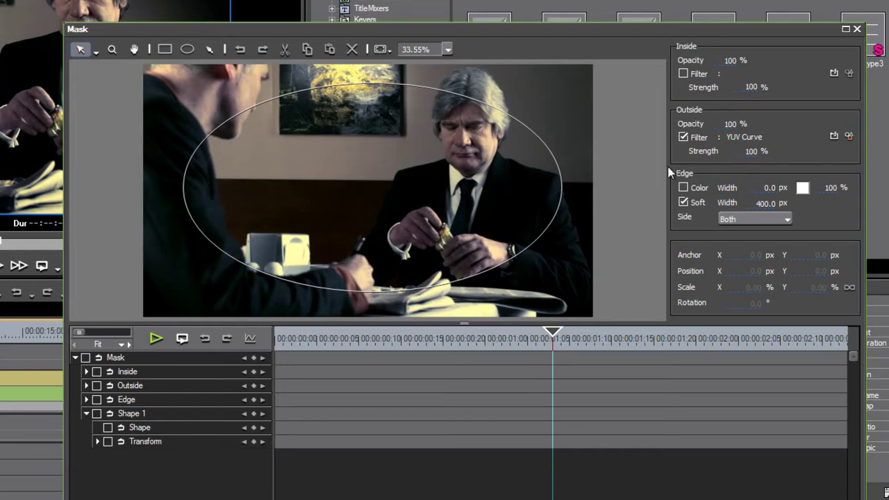
click(847, 137)
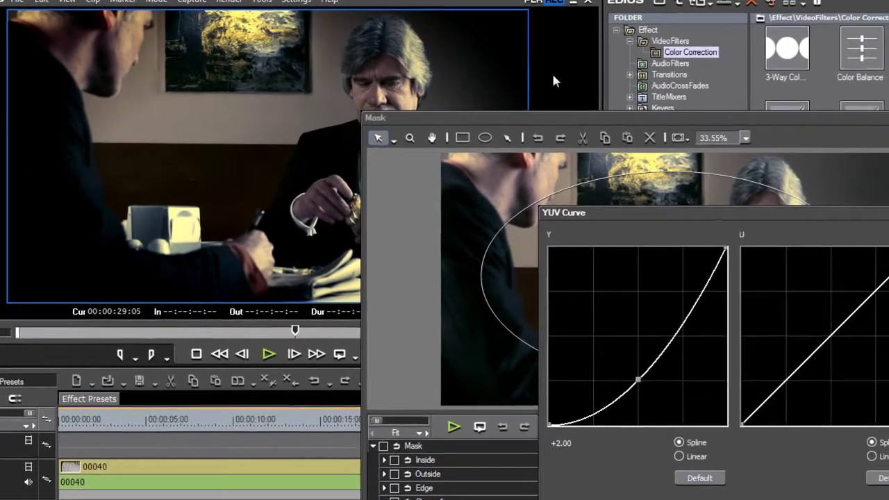
key(Return)
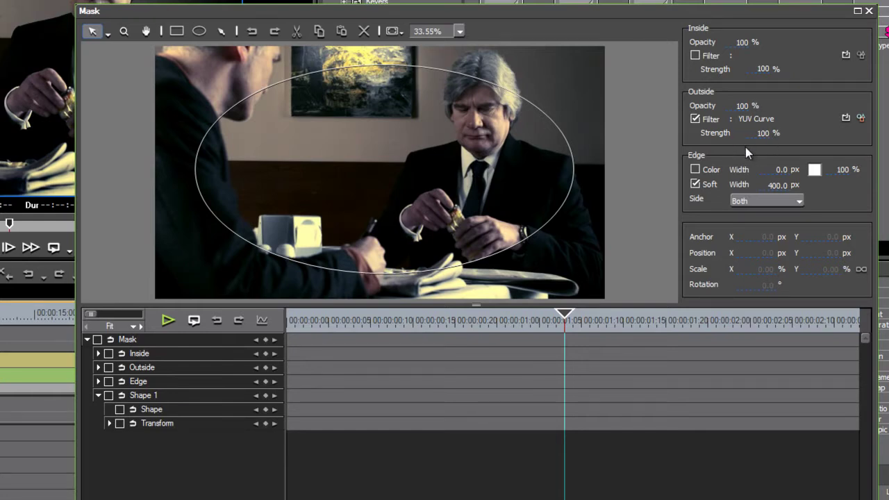
Close the mask settings and drop Amazing Preset onto clip 00017
click(779, 487)
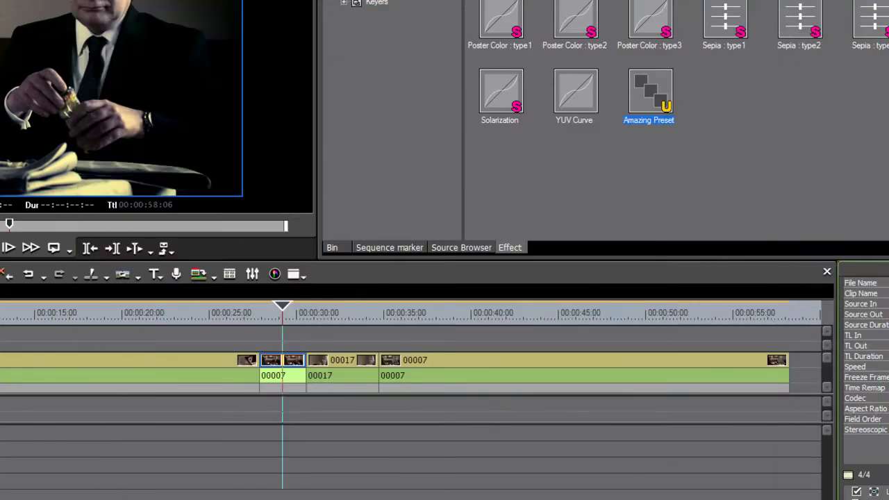
click(676, 160)
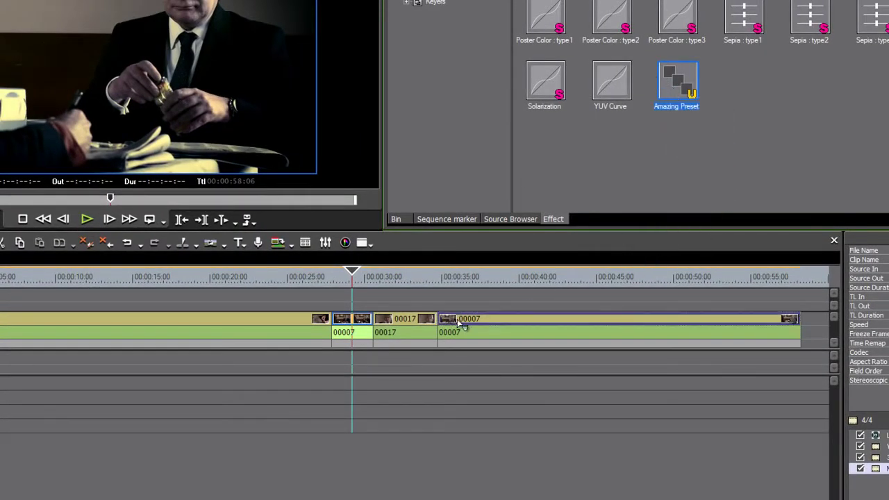
drag(668, 79, 418, 322)
click(406, 325)
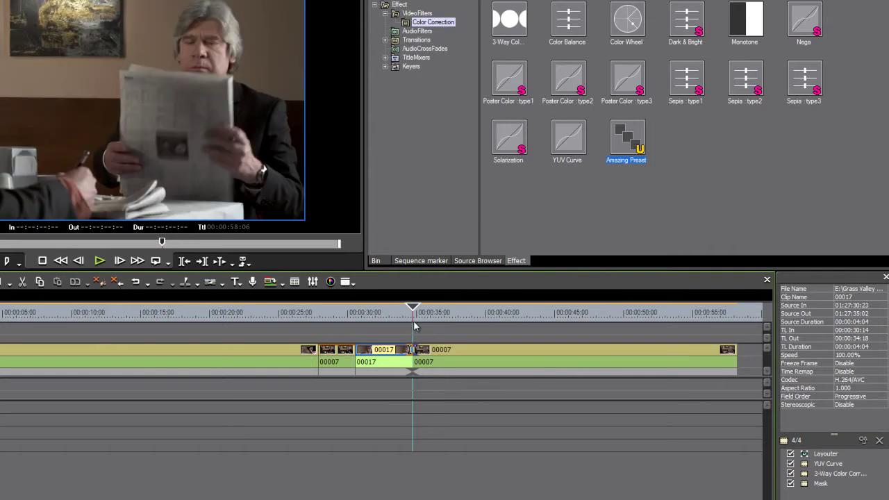
Drop Amazing Preset onto the long 00007 newspaper clip
drag(406, 325, 444, 324)
drag(622, 138, 560, 348)
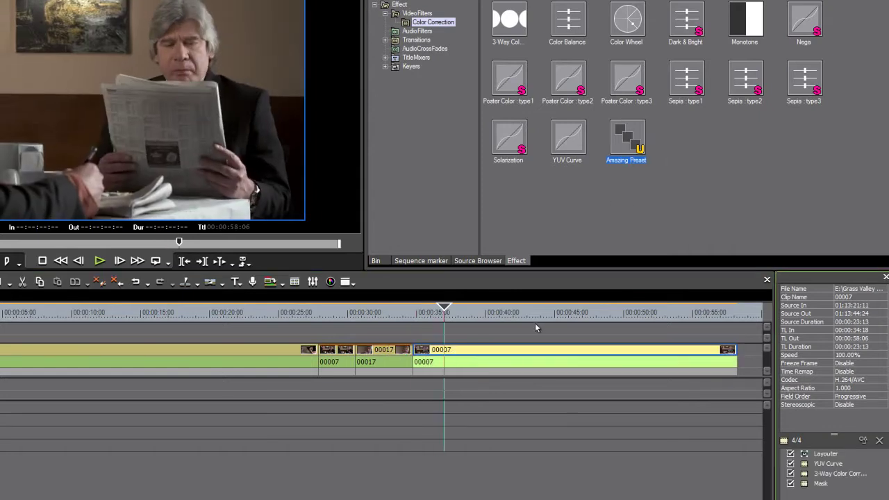
click(529, 317)
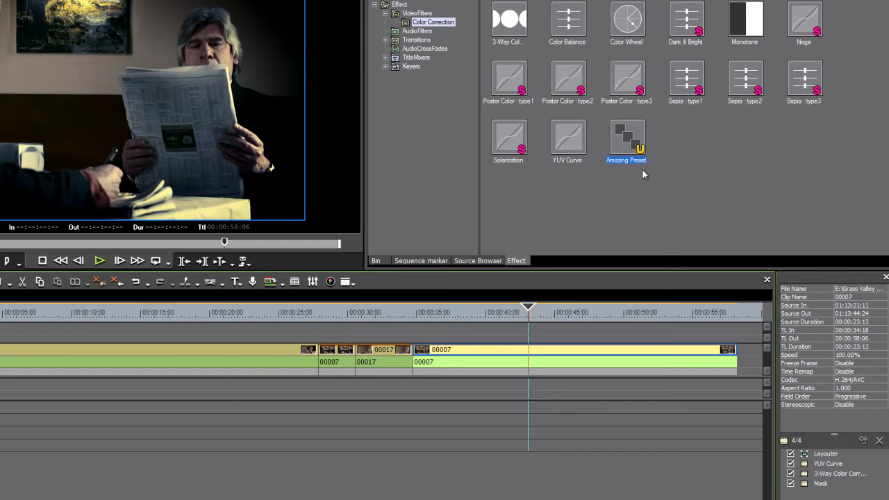
drag(622, 148, 522, 336)
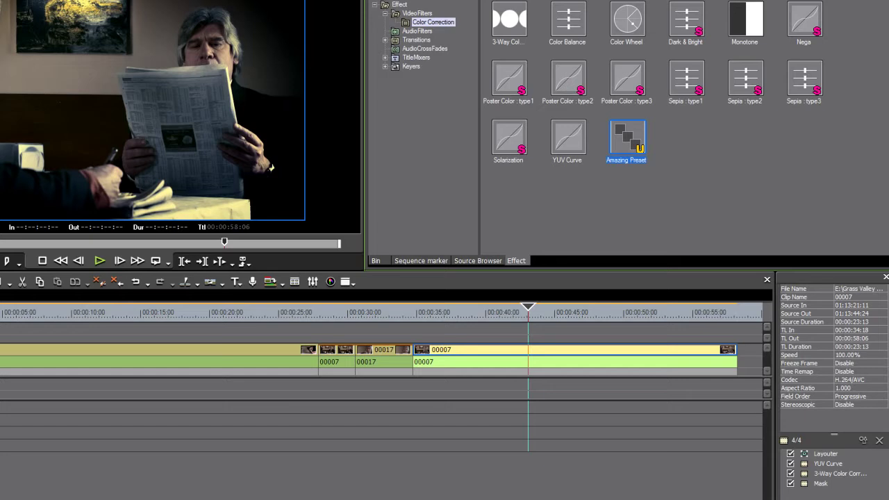
View Amazing Preset's Properties, then cancel without changes
click(659, 216)
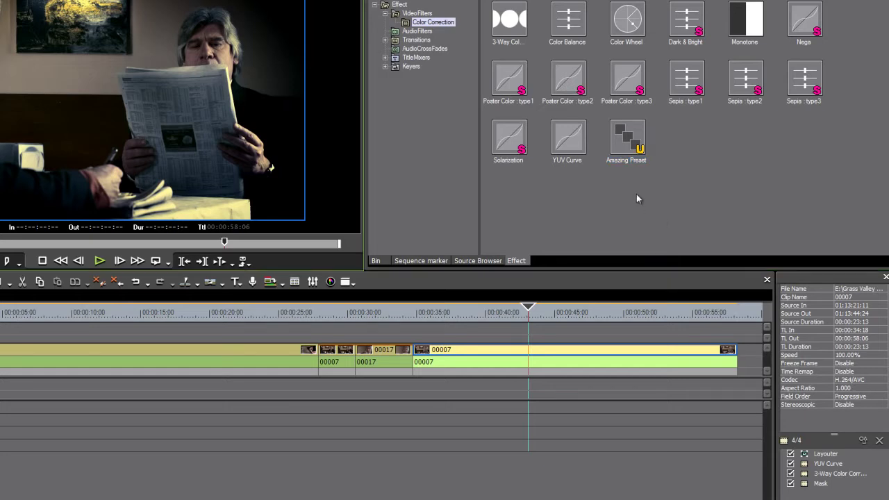
click(629, 148)
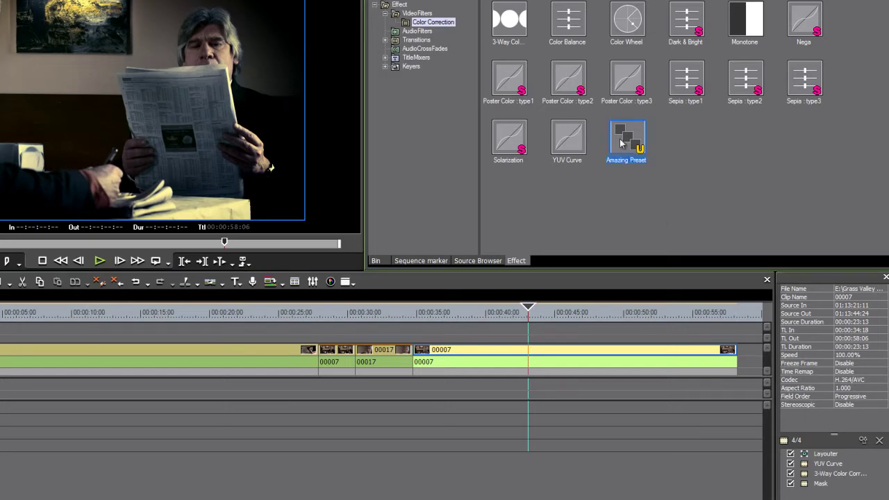
right_click(621, 144)
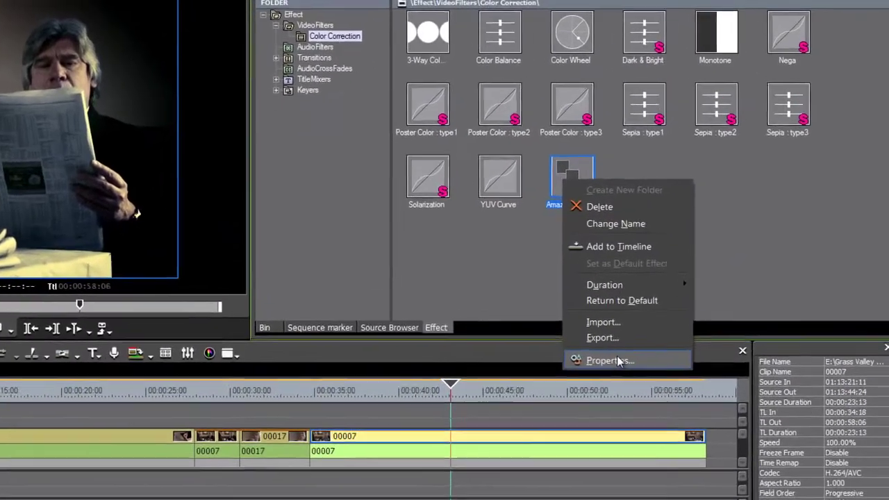
click(609, 360)
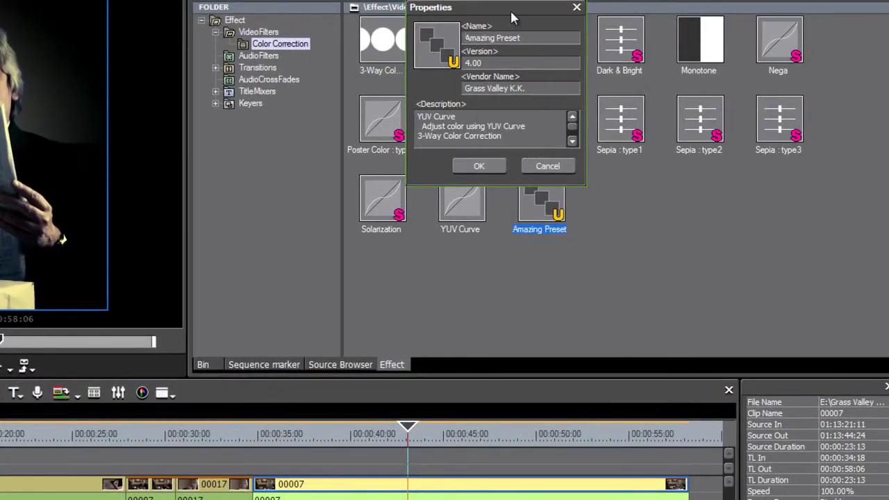
drag(510, 9, 436, 290)
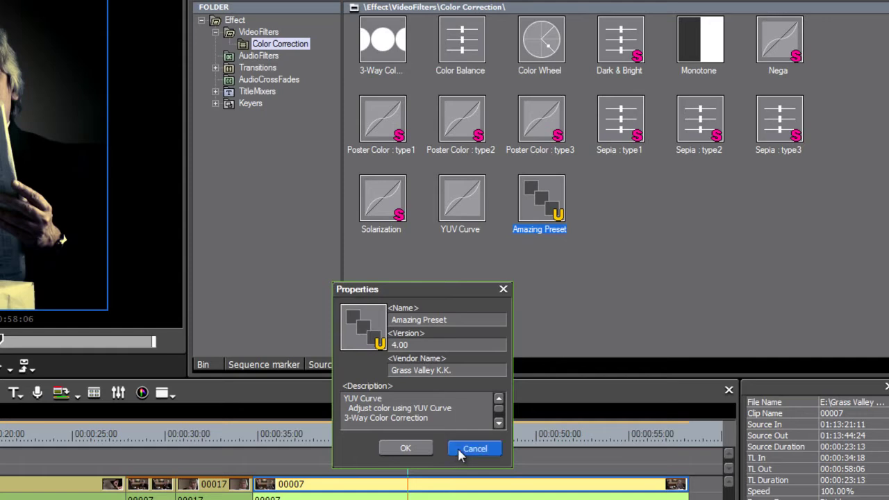
click(462, 449)
mouse_move(541, 202)
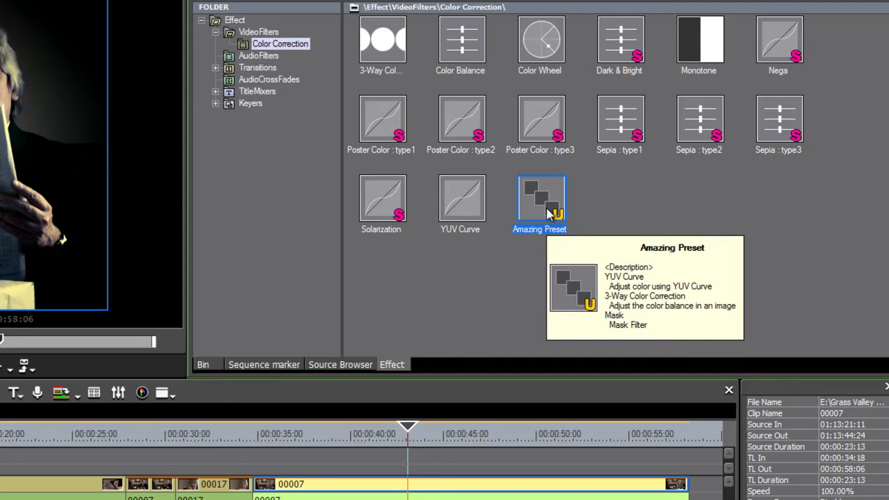
Replace Amazing Preset's description with 'This is the most amazing finishing color effect ever ever ever.'
right_click(549, 212)
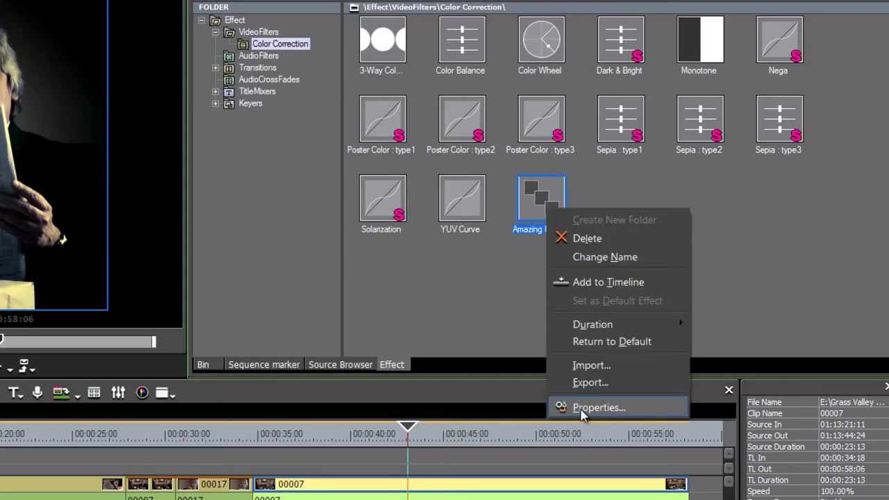
click(578, 409)
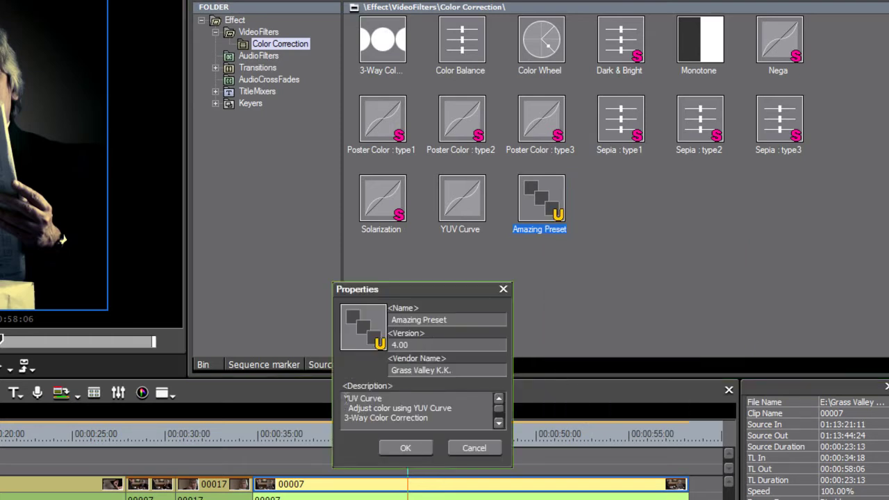
drag(344, 400, 406, 455)
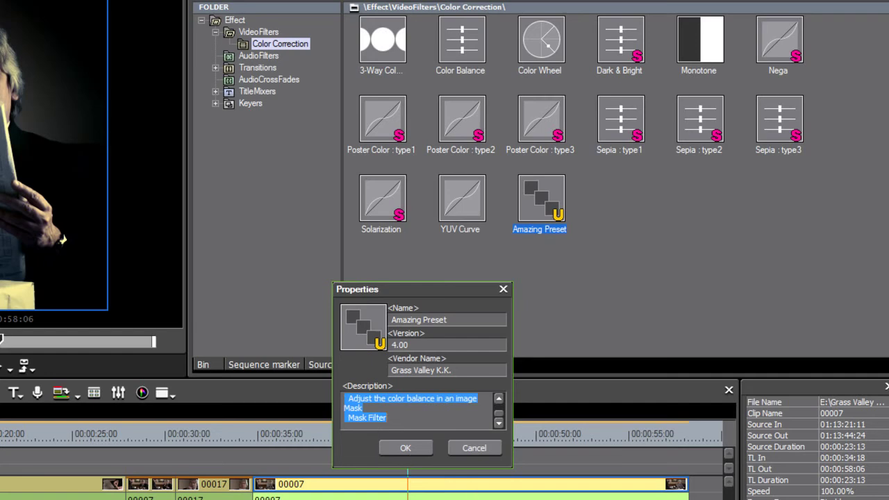
text(This is)
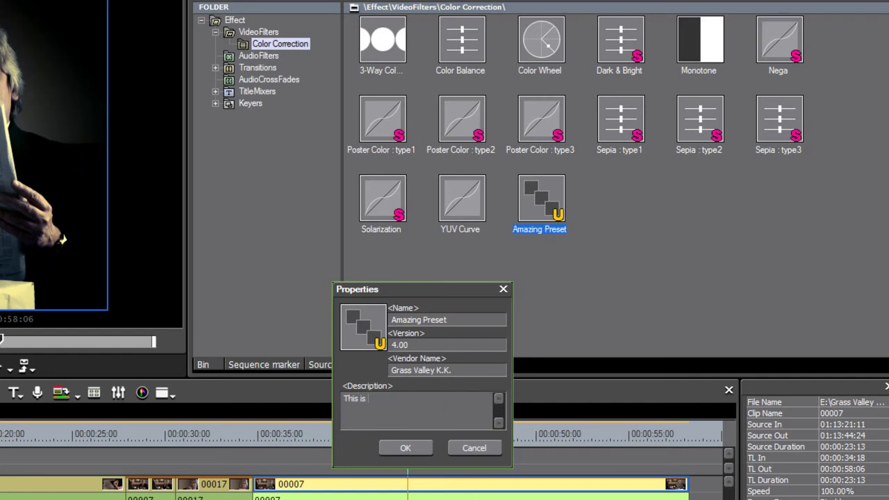
text( the most amazing )
text(finishing)
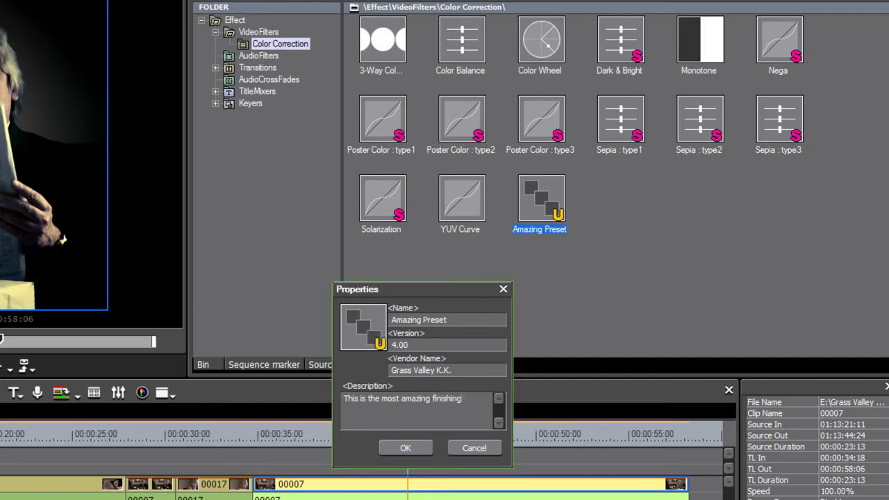
text( color effe)
key(BackSpace)
key(BackSpace)
text(ect ever eve)
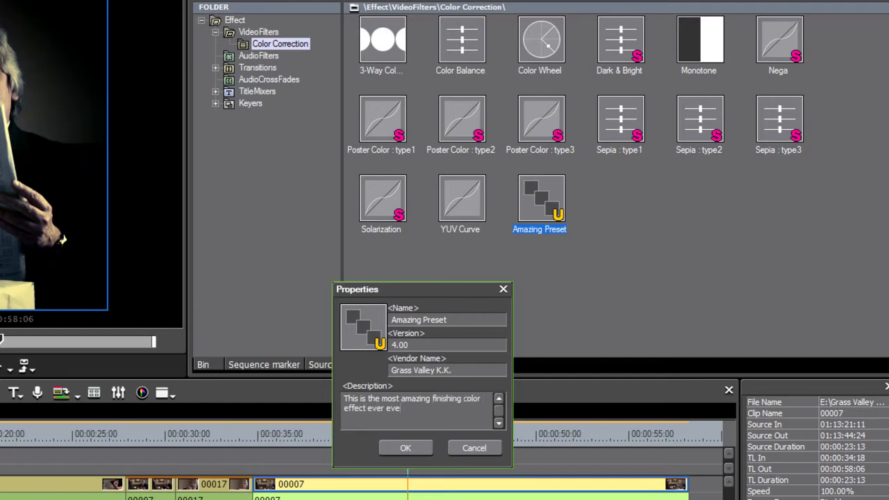
text(r ever.)
Confirm Amazing Preset's new description with OK
click(407, 450)
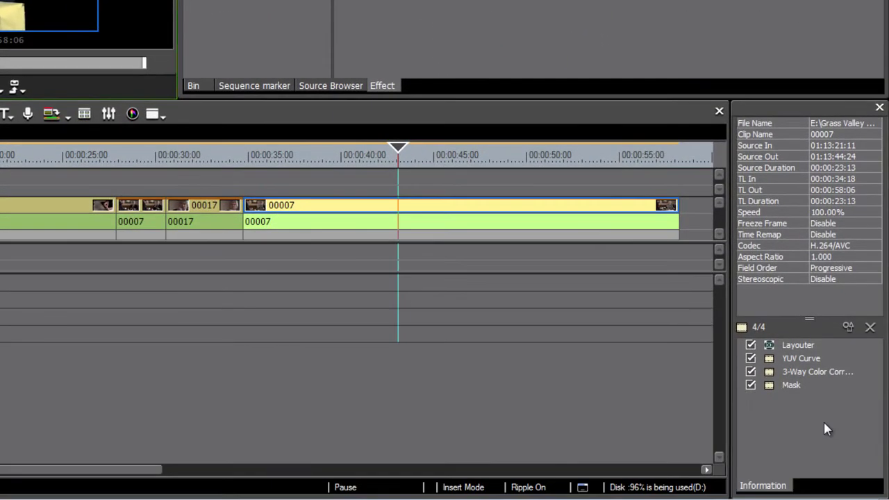
Trash the grading filters from the long 00007 clip and from clip 00017
mouse_move(824, 429)
mouse_down()
mouse_move(788, 356)
mouse_move(526, 412)
mouse_up()
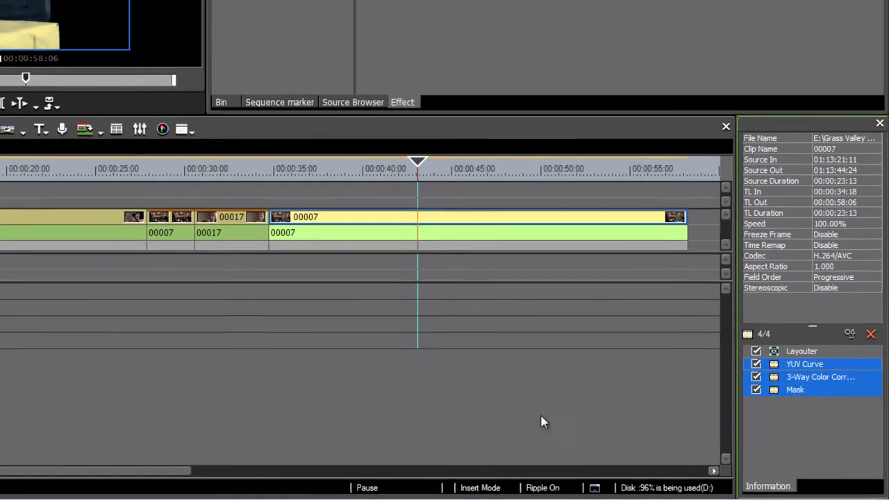
drag(526, 412, 529, 415)
click(299, 259)
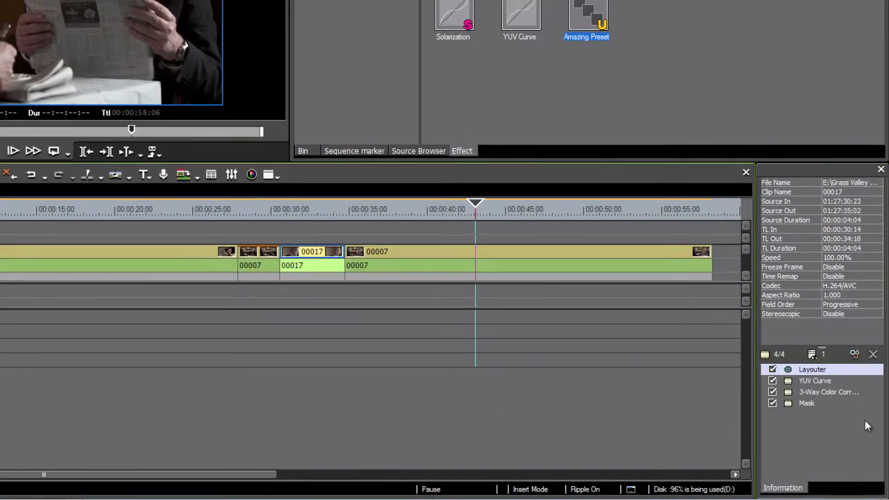
mouse_move(845, 423)
mouse_down()
mouse_move(798, 375)
mouse_move(525, 413)
mouse_up()
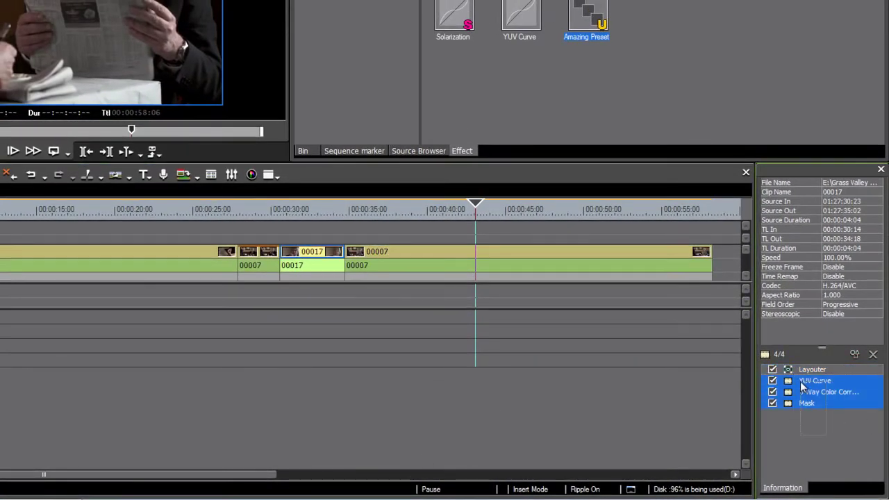
Drag the short 00007 clip's three grading filters onto clip 00017 and preview it
click(252, 212)
click(257, 255)
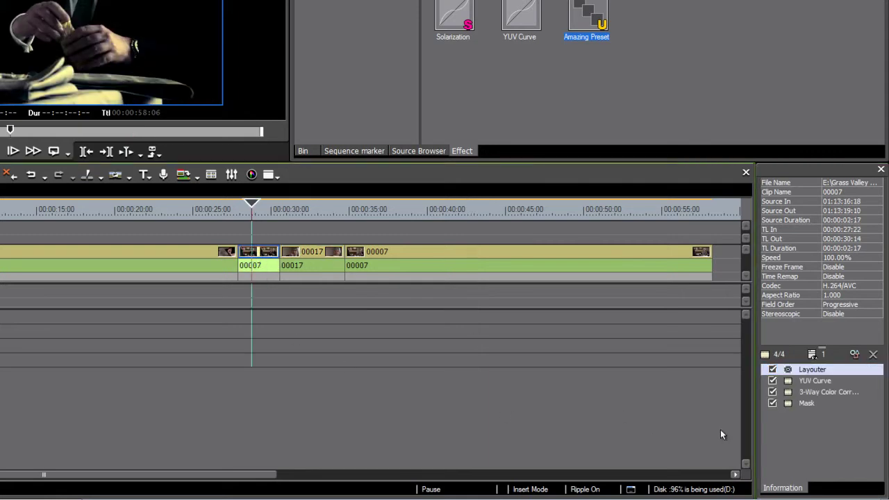
drag(825, 434, 793, 386)
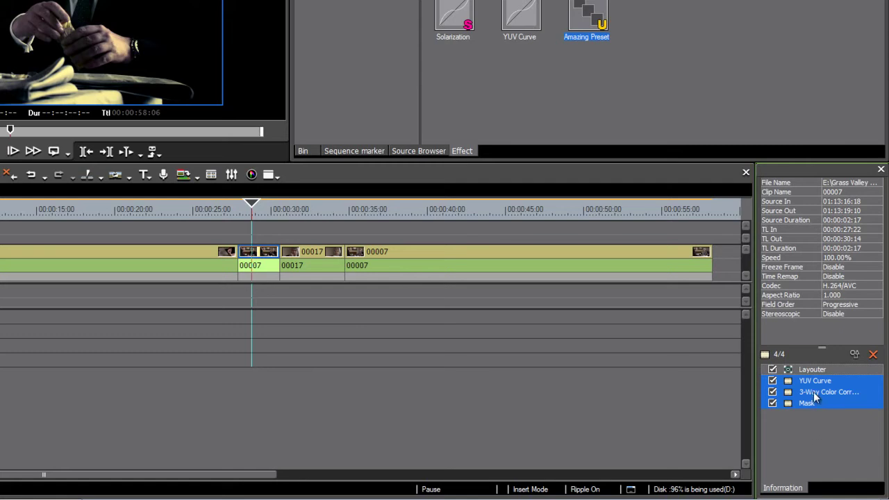
click(318, 254)
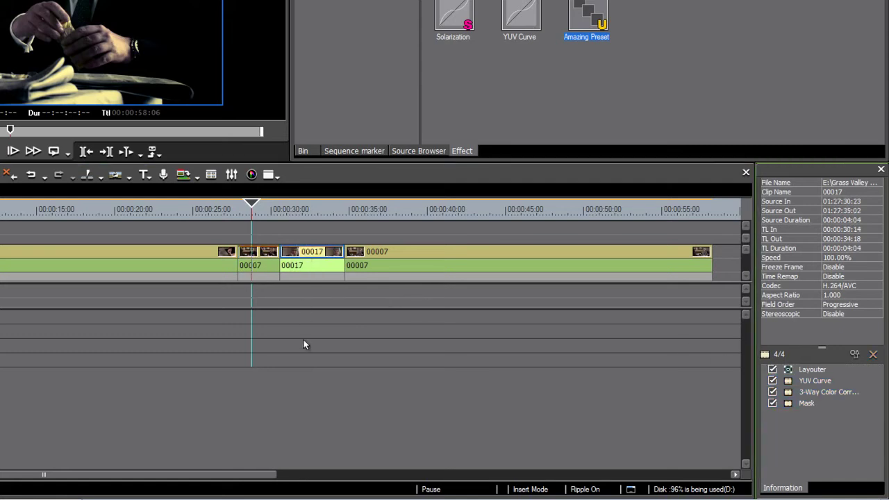
click(322, 214)
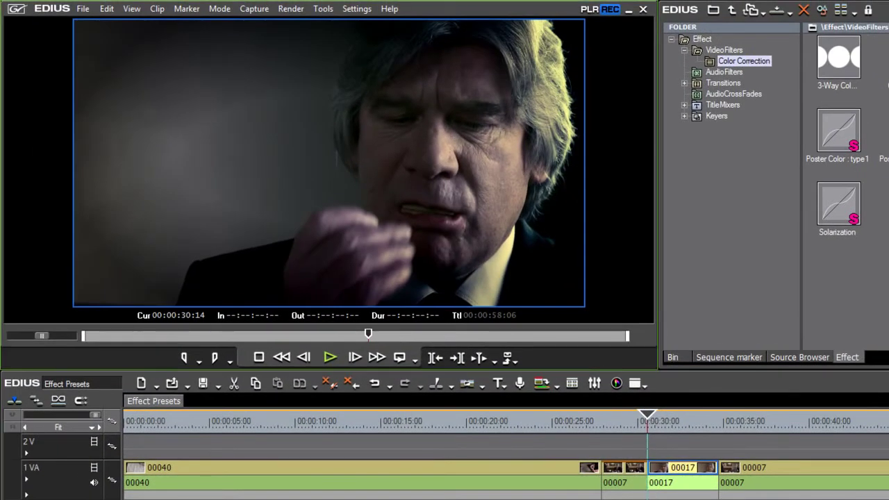
Drag the short 00007 clip's YUV Curve, 3-Way Color Correction and Mask filters onto the long 00007 clip
click(629, 421)
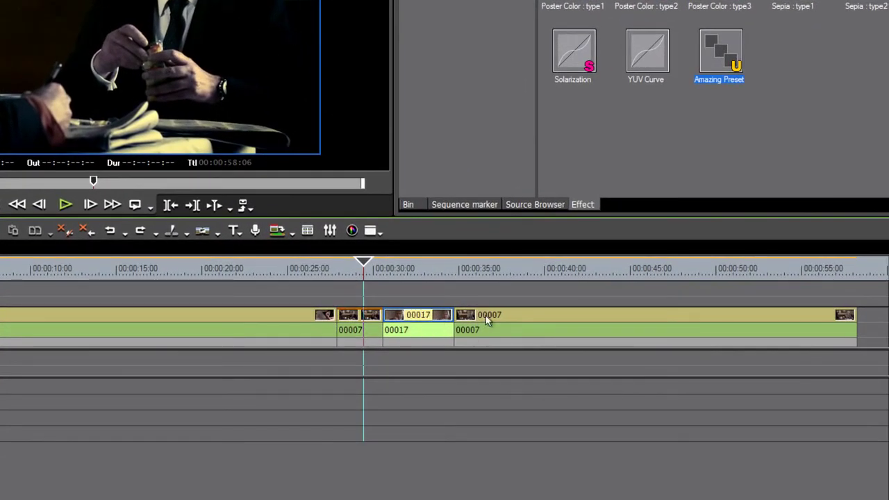
click(486, 316)
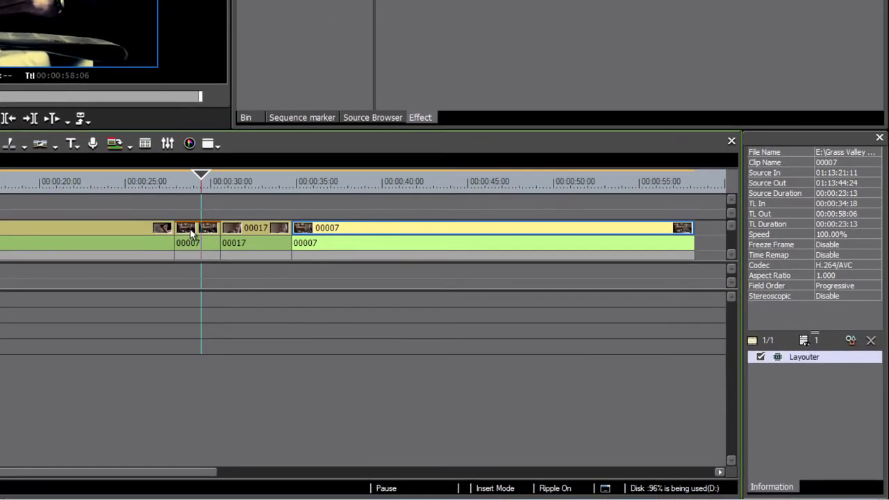
click(200, 248)
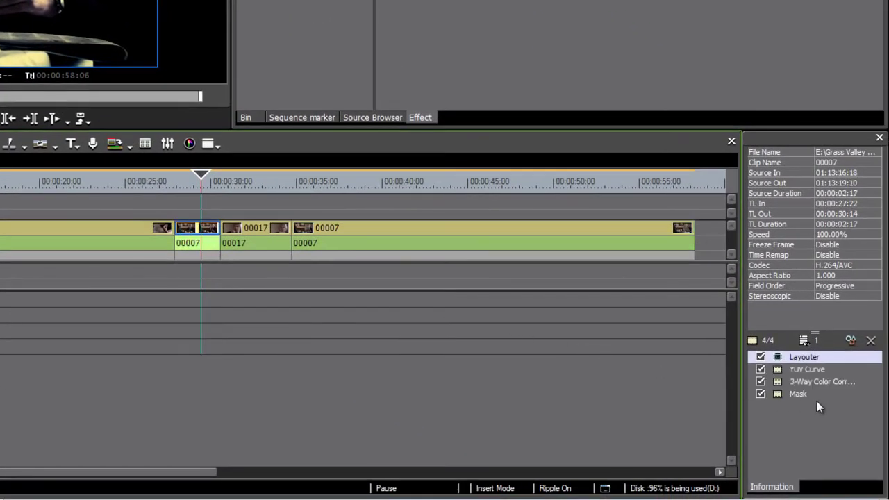
drag(540, 297, 247, 210)
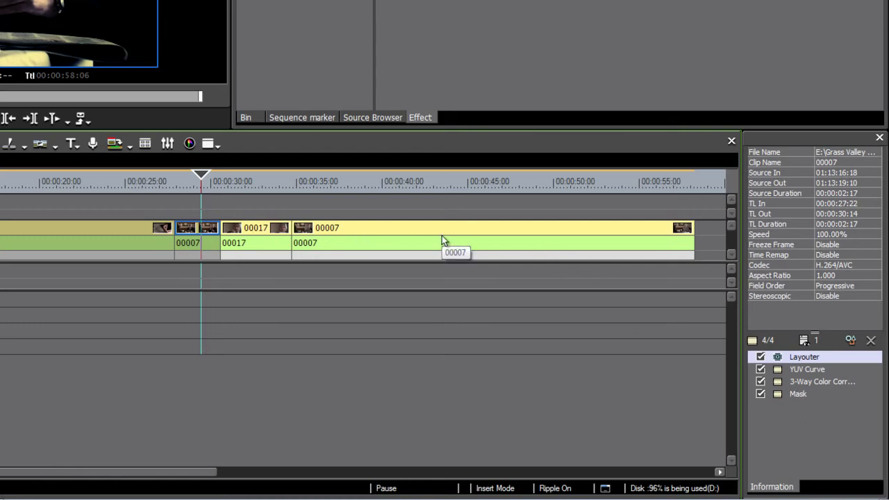
click(822, 421)
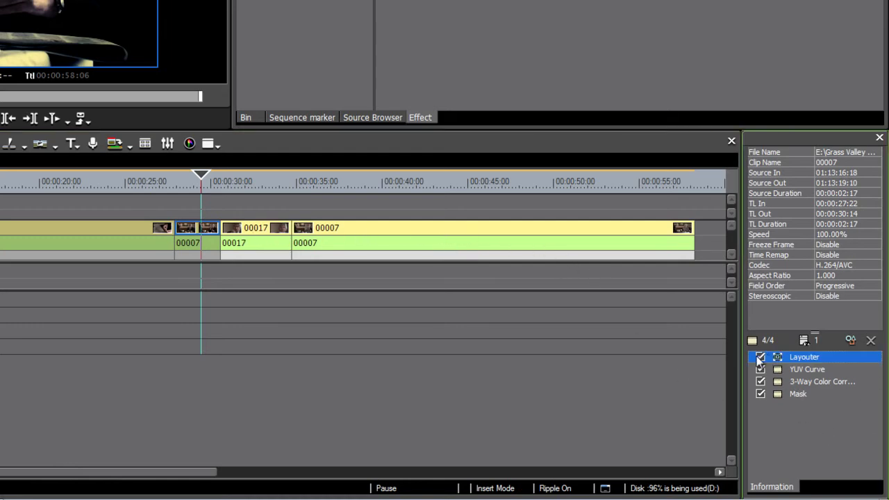
drag(849, 416, 787, 369)
click(362, 232)
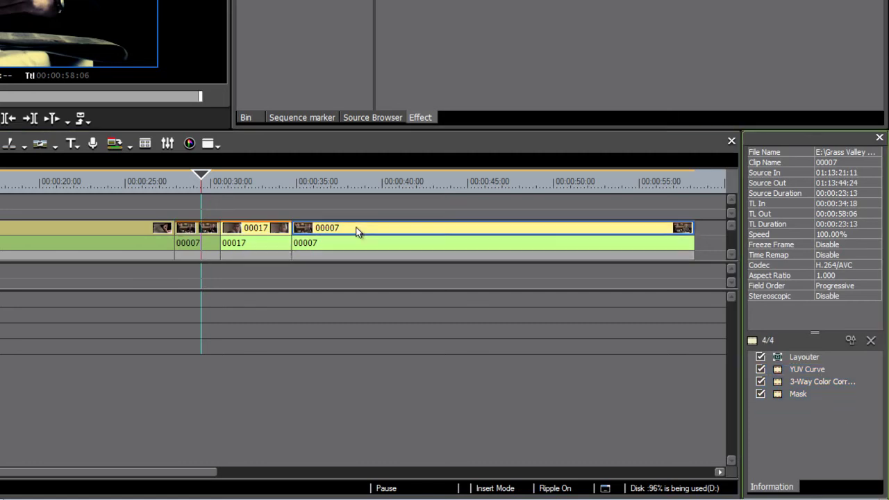
Copy the graded long 00007 clip
click(278, 212)
click(254, 185)
drag(253, 185, 790, 428)
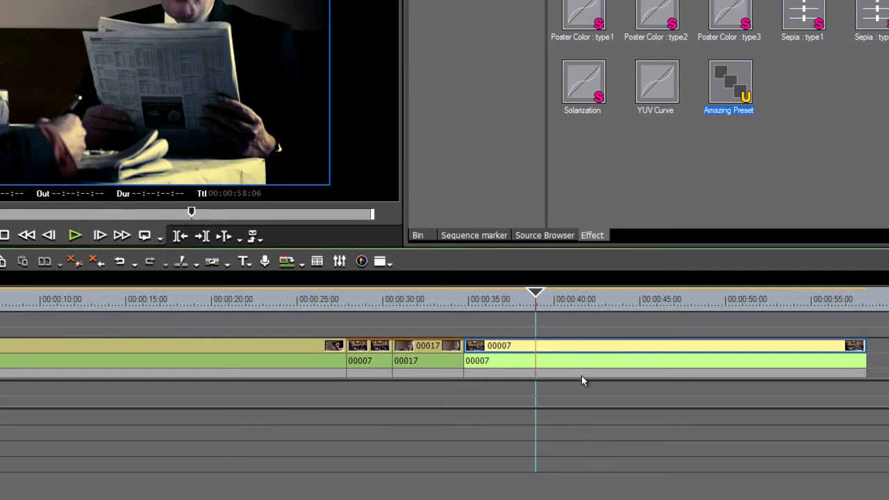
right_click(567, 347)
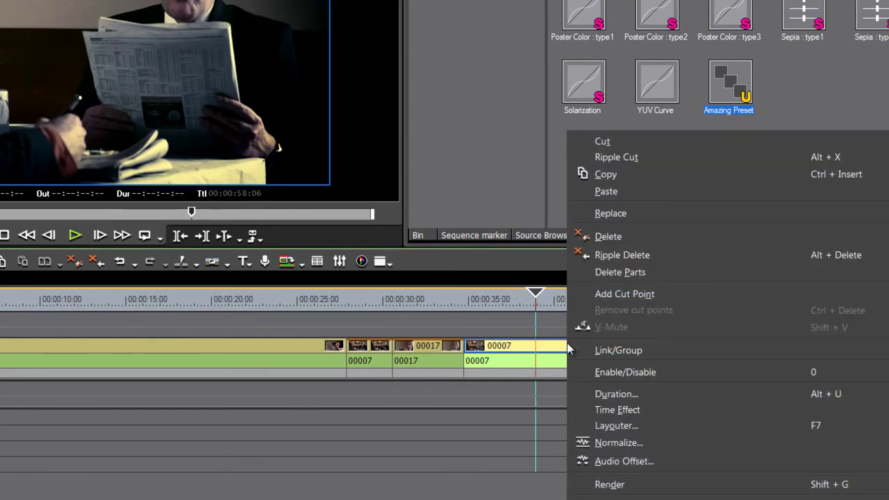
click(605, 178)
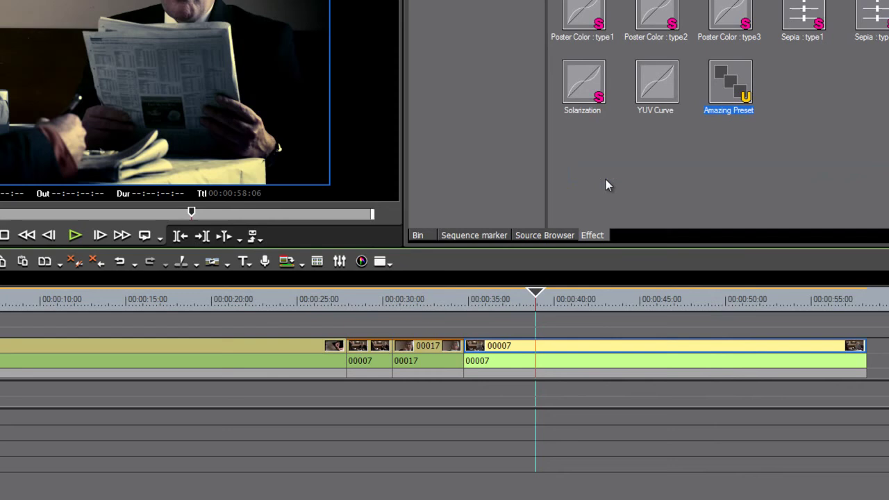
Select clip 00040 and bring up its context menu
click(142, 305)
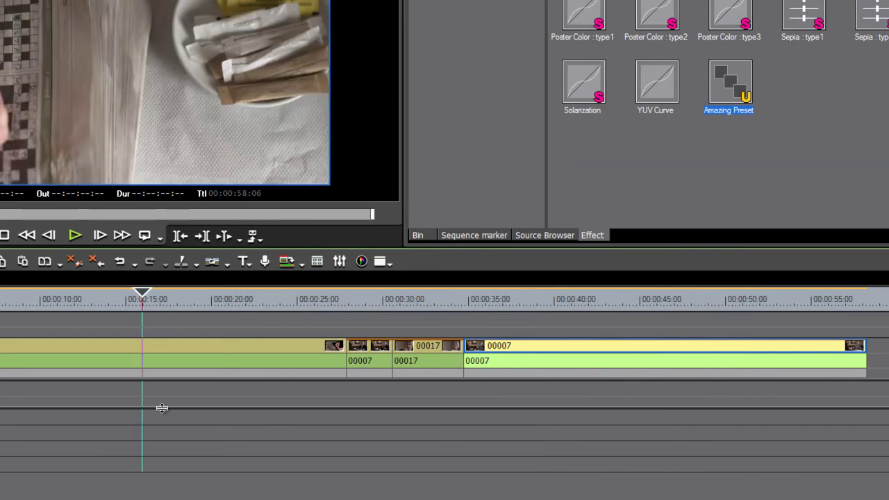
click(177, 351)
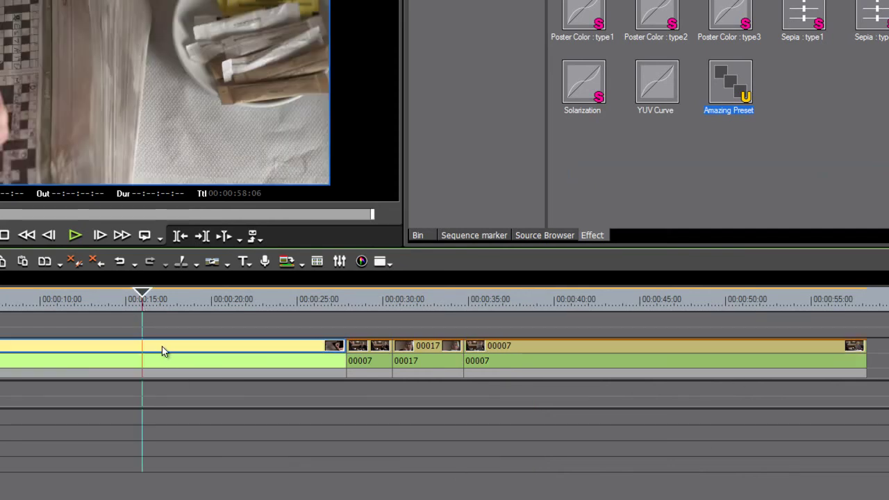
right_click(162, 348)
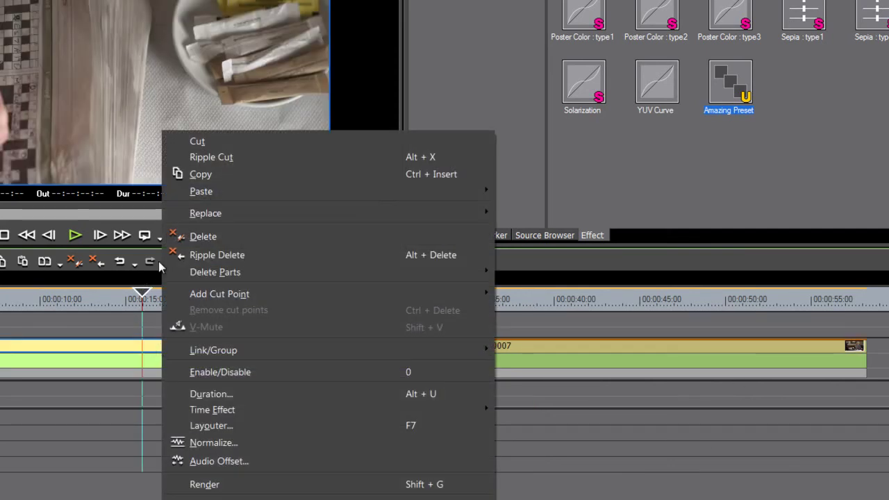
mouse_move(206, 213)
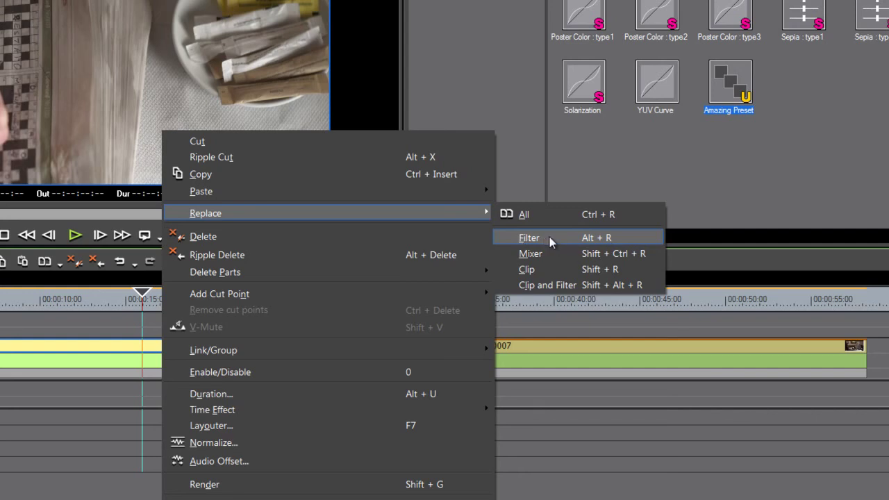
Replace clip 00040's filters with the copied grade and scrub to check it
click(549, 237)
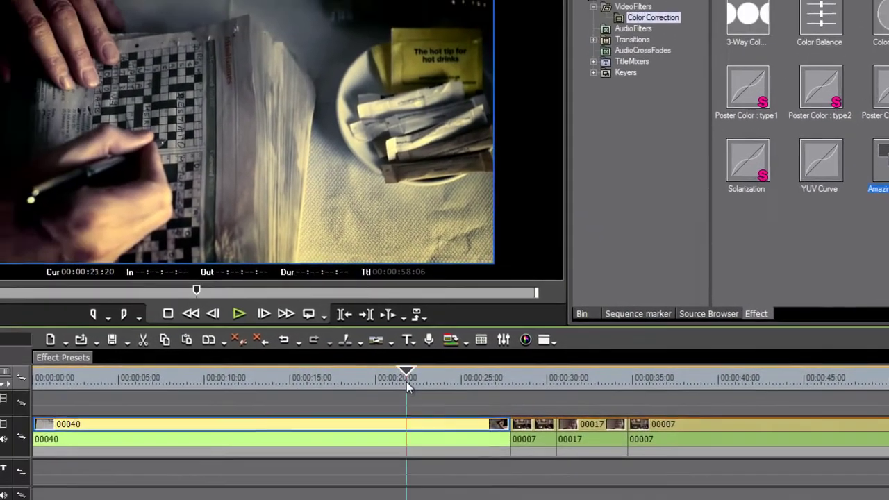
drag(407, 381, 421, 382)
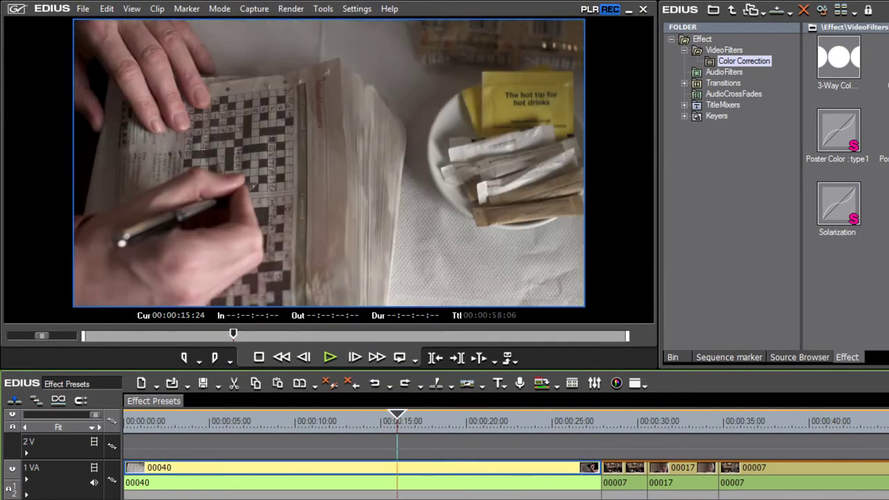
click(629, 472)
click(620, 422)
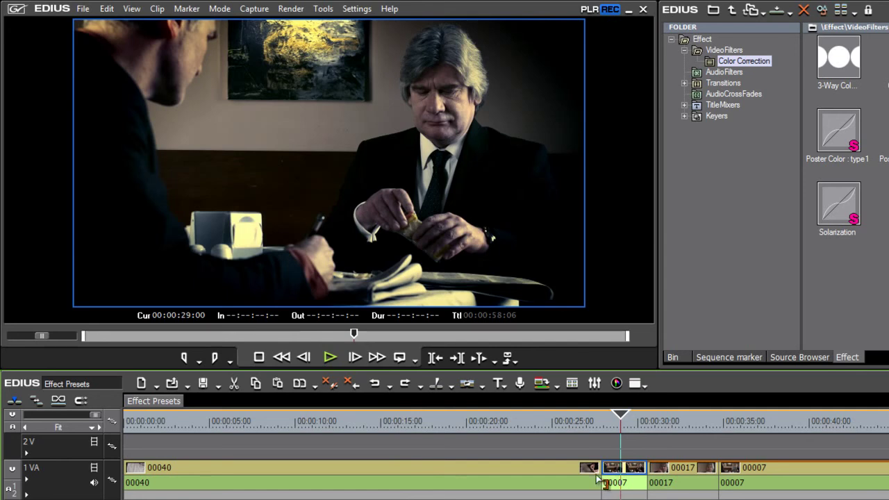
click(507, 425)
Reapply the copied grade to clip 00040 via Ctrl+Y and Replace > Filter
click(471, 472)
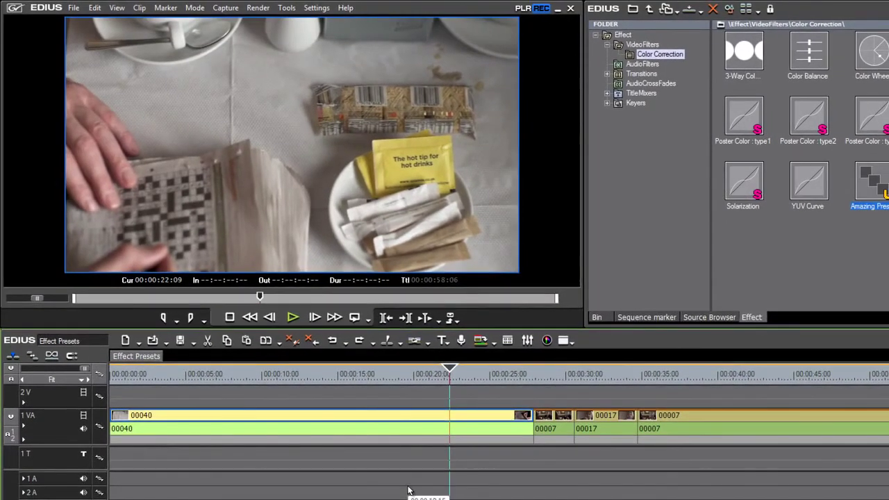
key(ctrl+y)
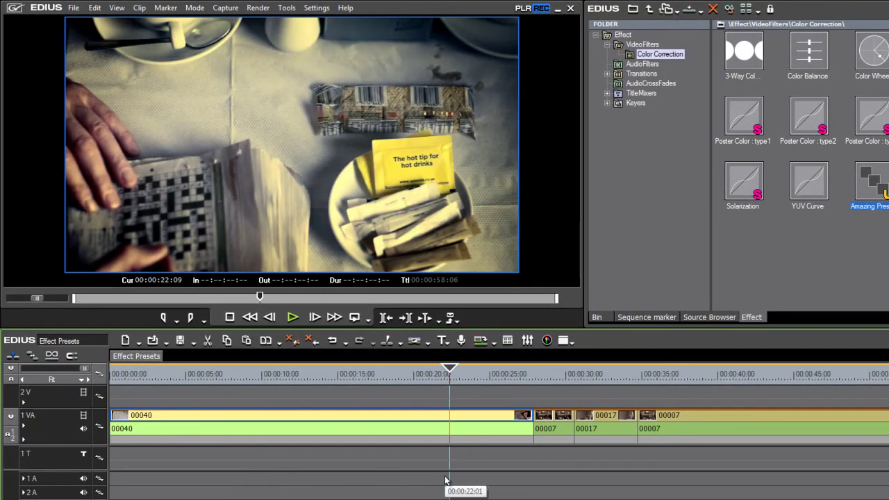
right_click(459, 417)
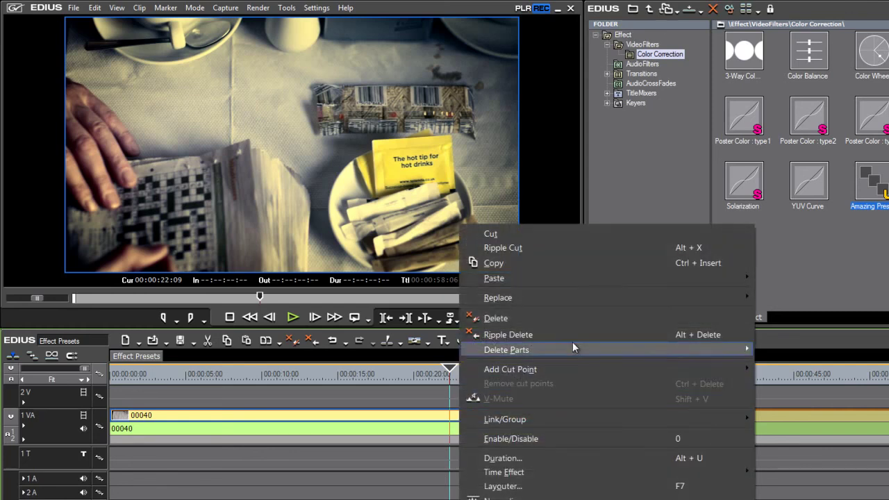
mouse_move(353, 241)
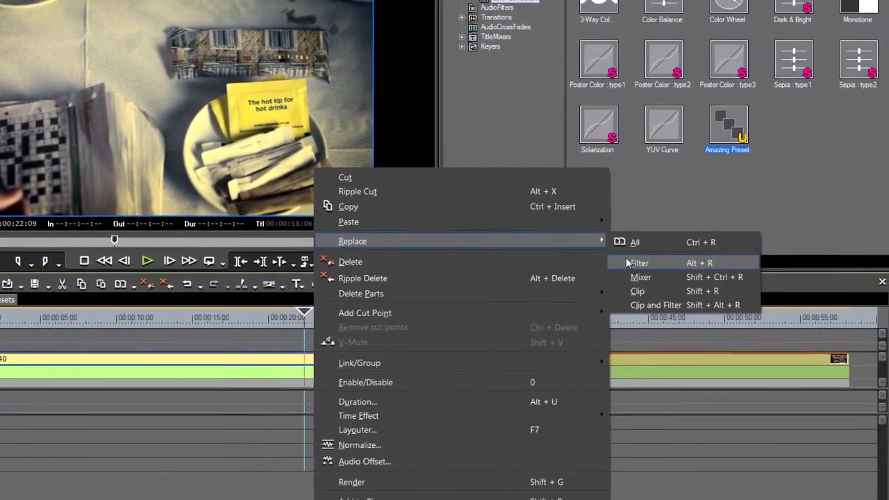
click(721, 264)
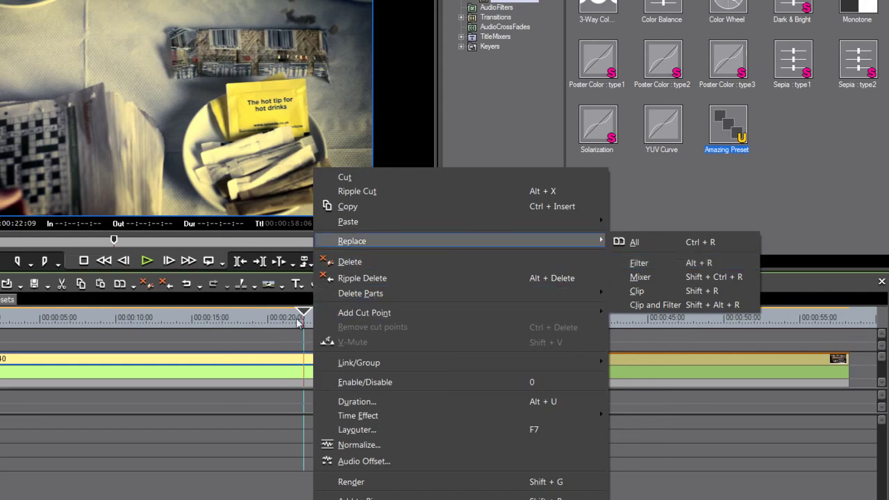